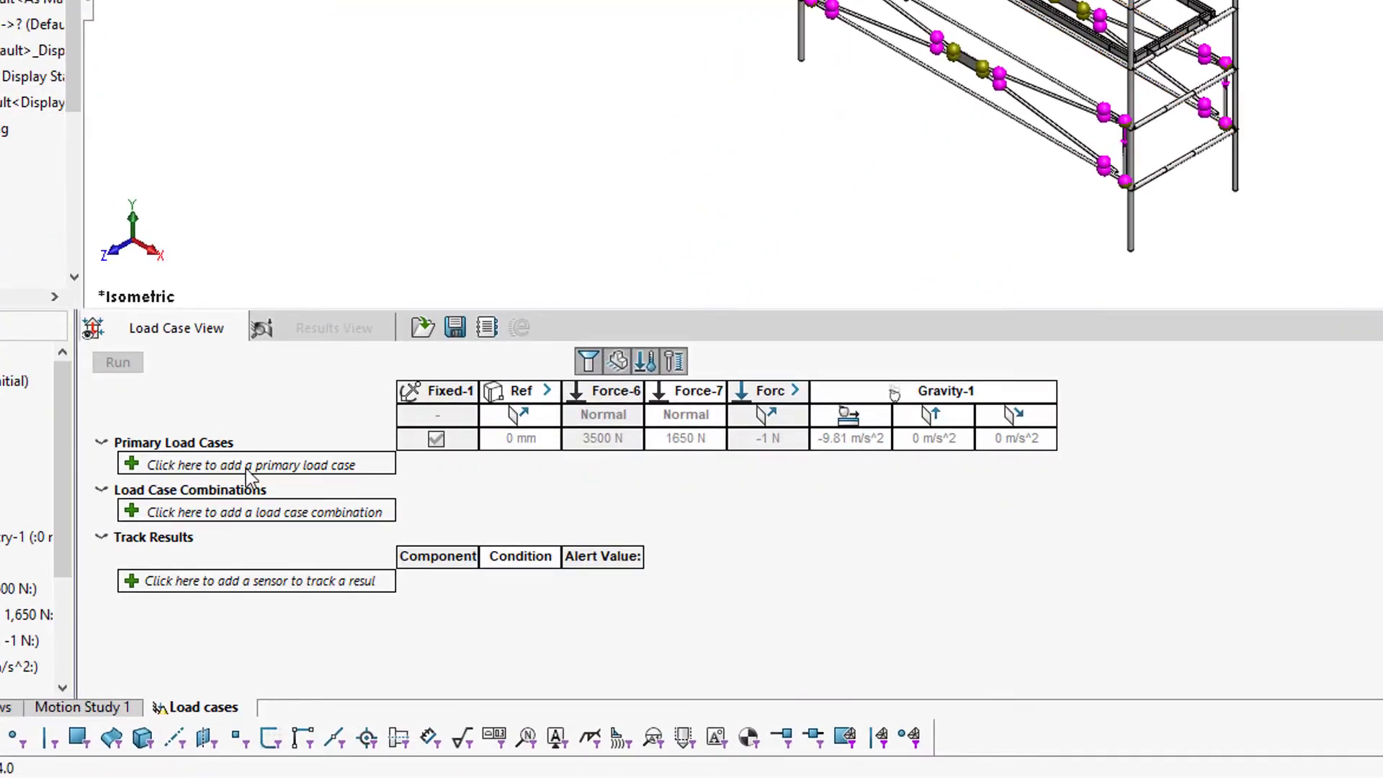
# Add a Dead Load primary load case with gravity values.
pyautogui.click(245, 469)
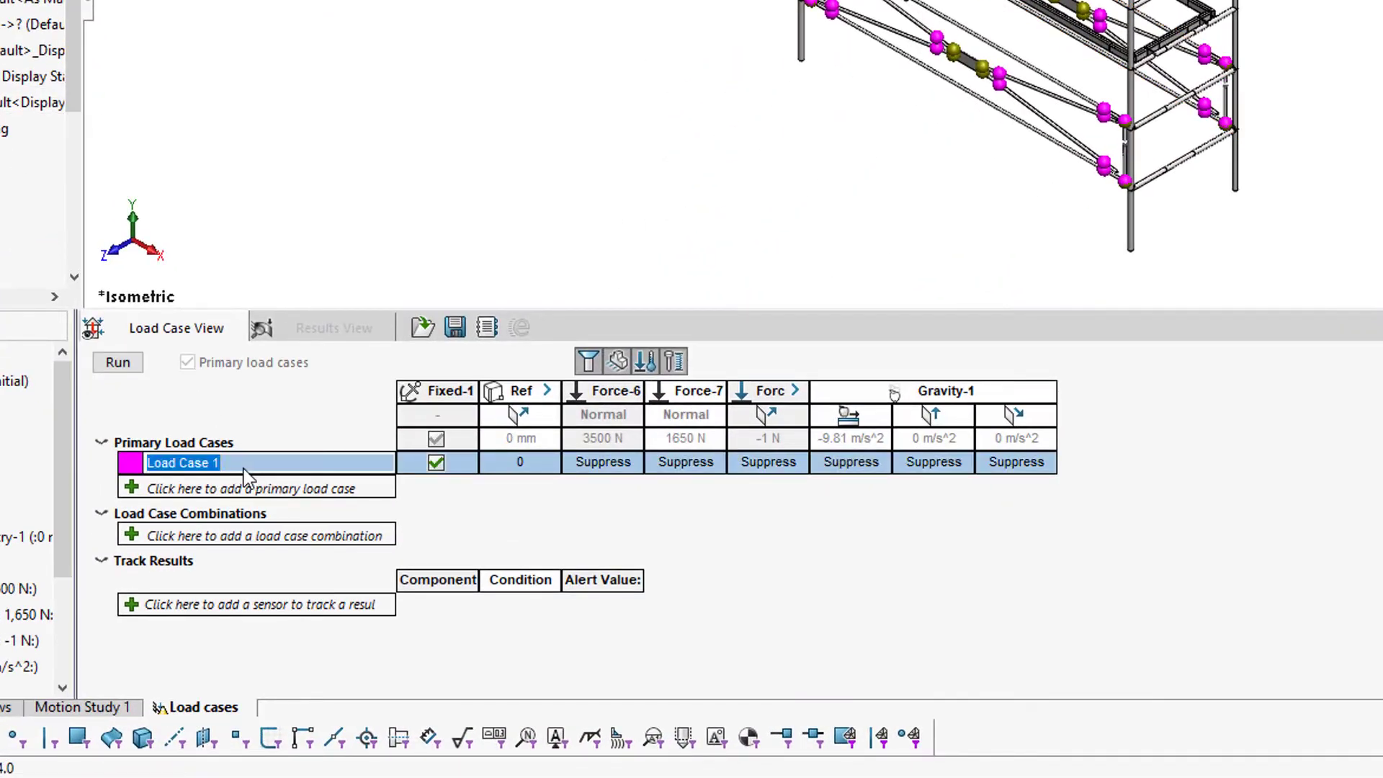
pyautogui.click(880, 469)
pyautogui.click(937, 465)
pyautogui.click(1012, 462)
# Add a 'Live Load' case using Force-6 at 3500 N, Force-7 at 1650 N and a -1 N force.
pyautogui.click(289, 490)
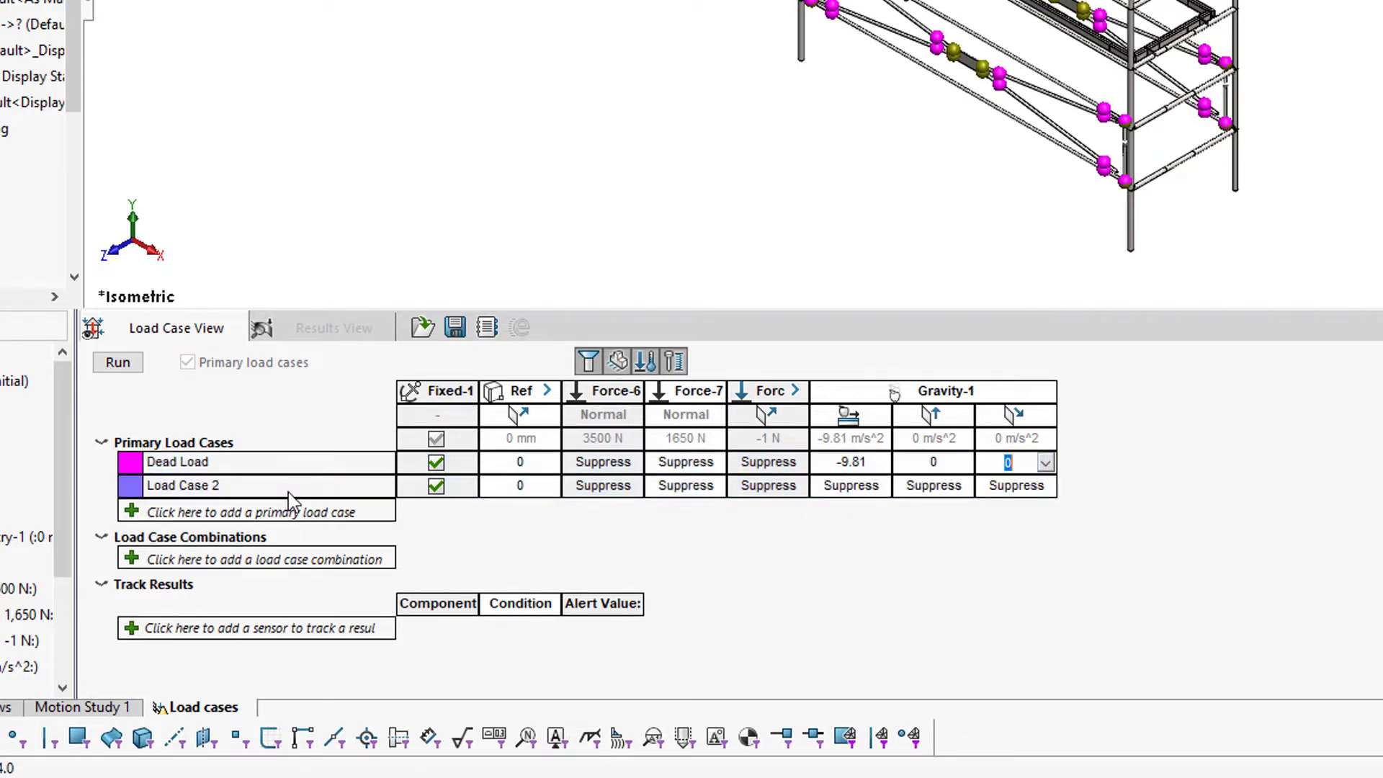
pyautogui.write('Live Load')
pyautogui.click(632, 485)
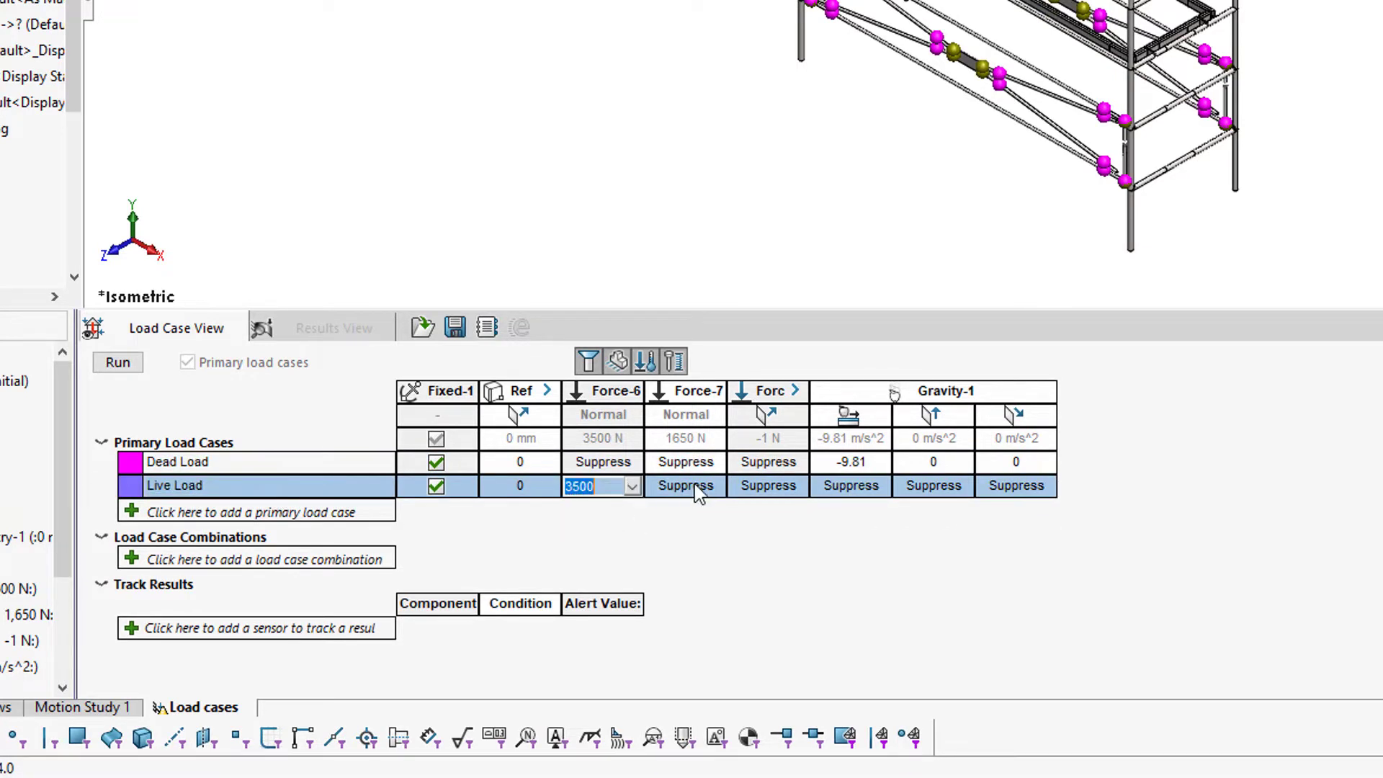
pyautogui.click(690, 485)
pyautogui.click(704, 503)
pyautogui.click(763, 486)
pyautogui.click(749, 502)
# Create combination 2*"Dead Load" + 2*"Live Load" and track the Displacement1 sensor.
pyautogui.click(278, 559)
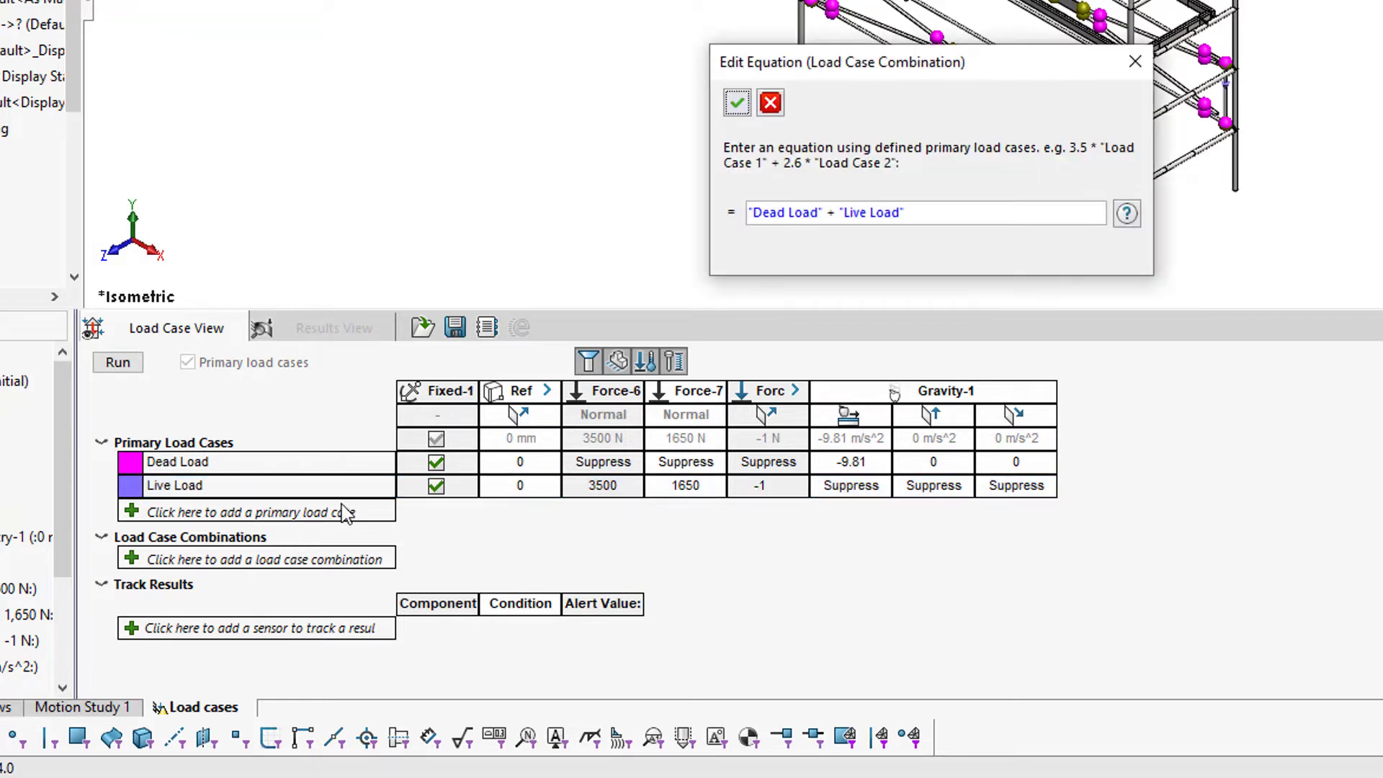
pyautogui.click(751, 210)
pyautogui.write('2*')
pyautogui.click(852, 212)
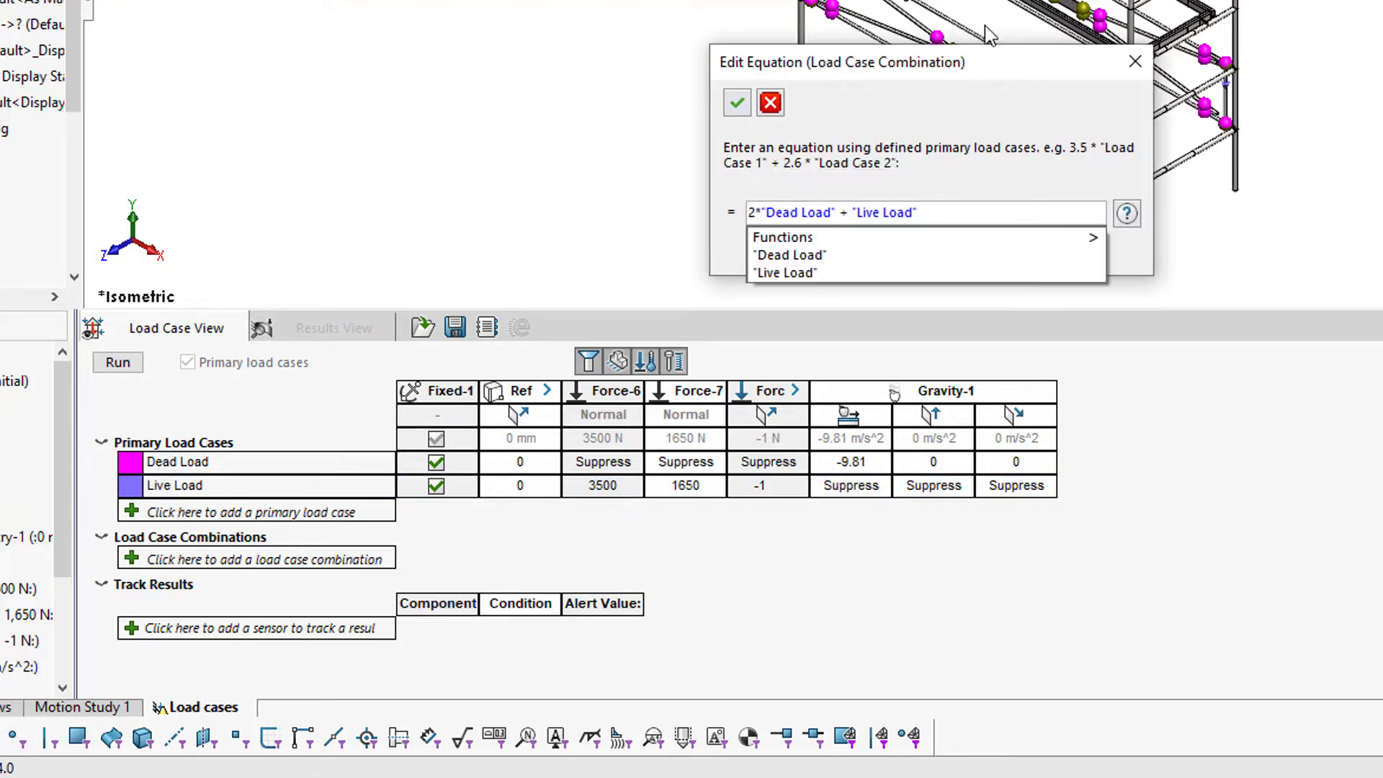
pyautogui.write('2*')
pyautogui.click(736, 102)
pyautogui.click(327, 652)
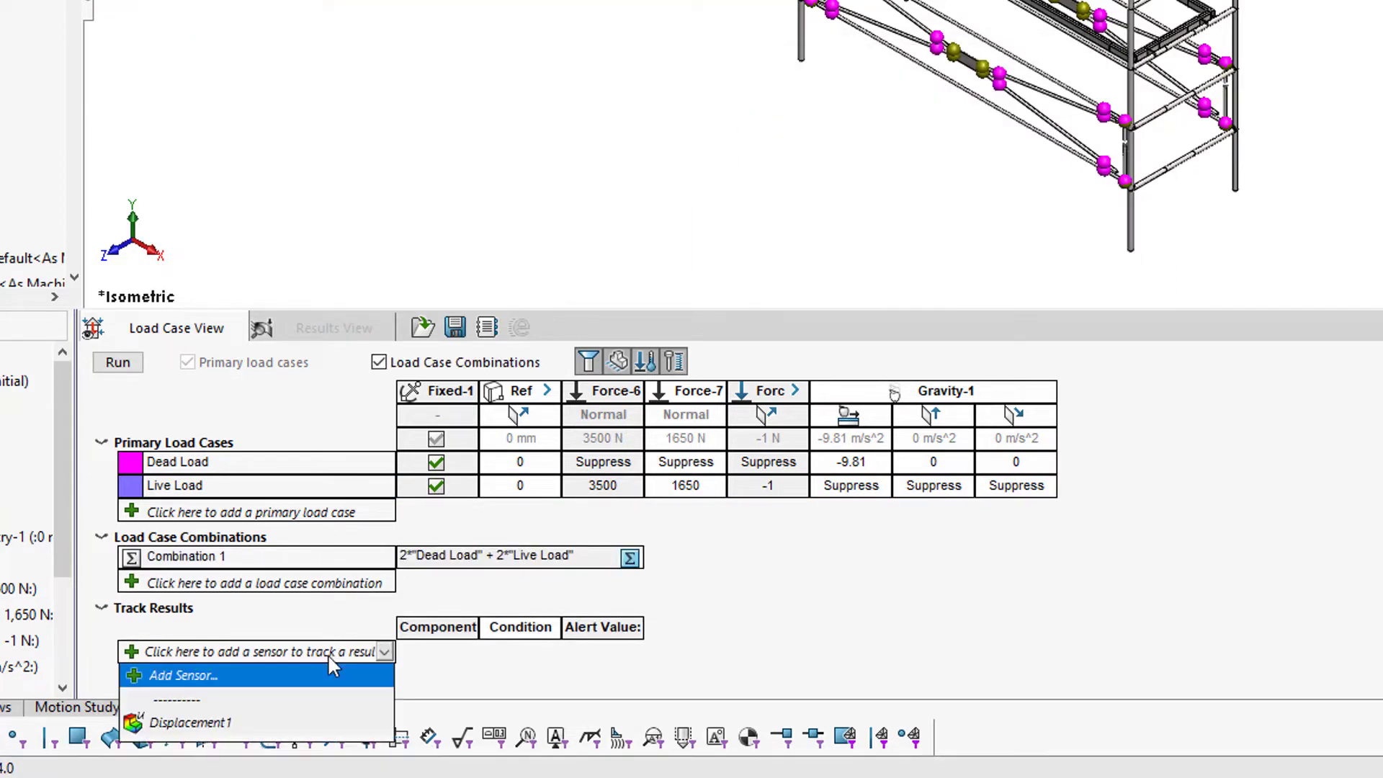
pyautogui.click(170, 719)
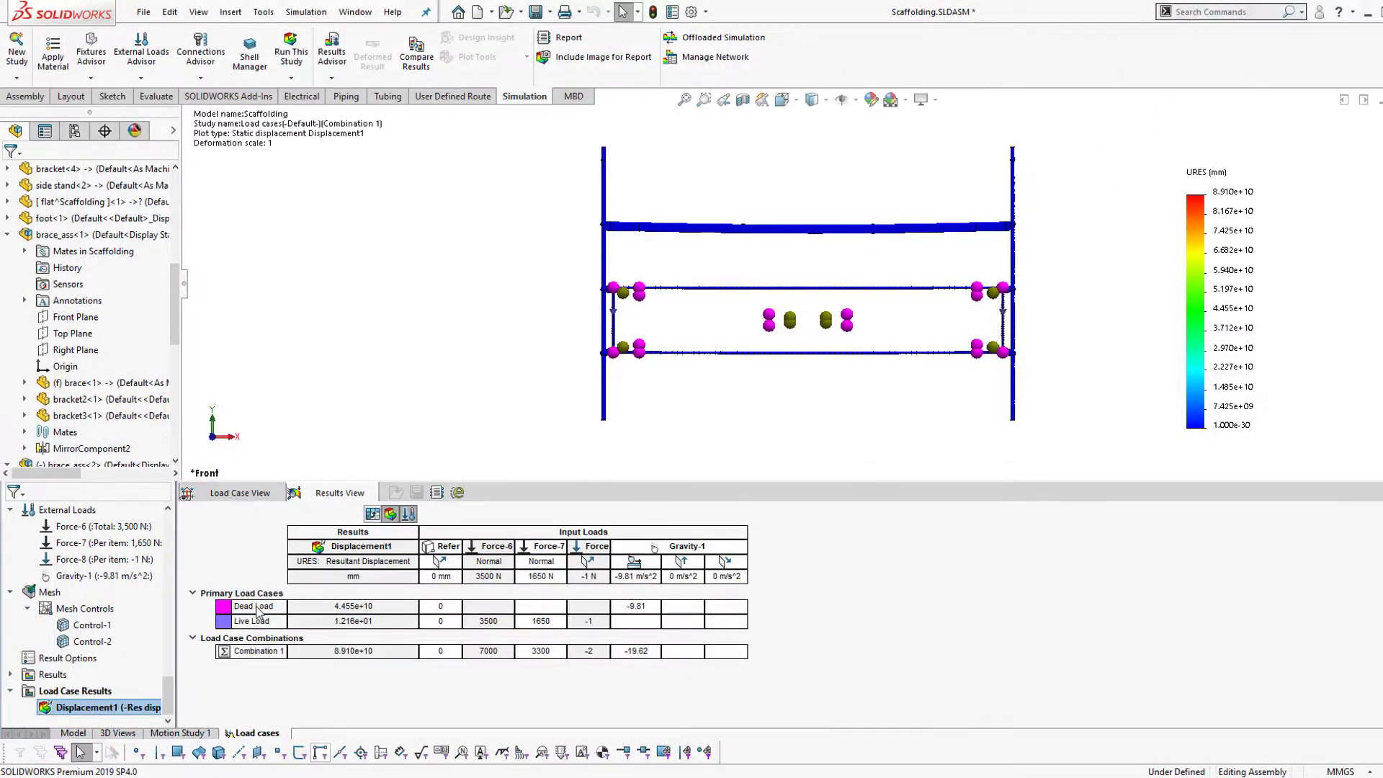
# Compare the Dead Load, Live Load and Combination 1 displacement plots, then view the scaffolding from an angle.
pyautogui.click(257, 609)
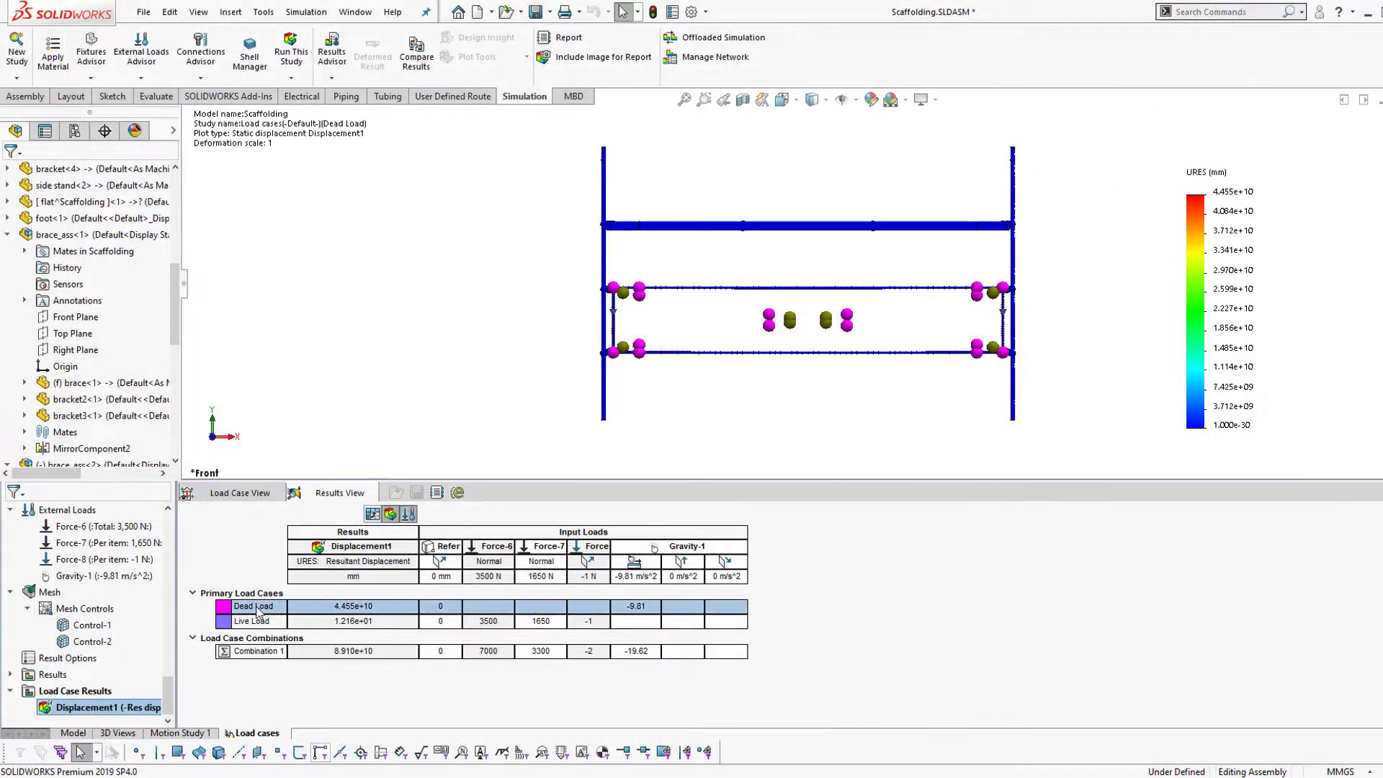
pyautogui.click(262, 623)
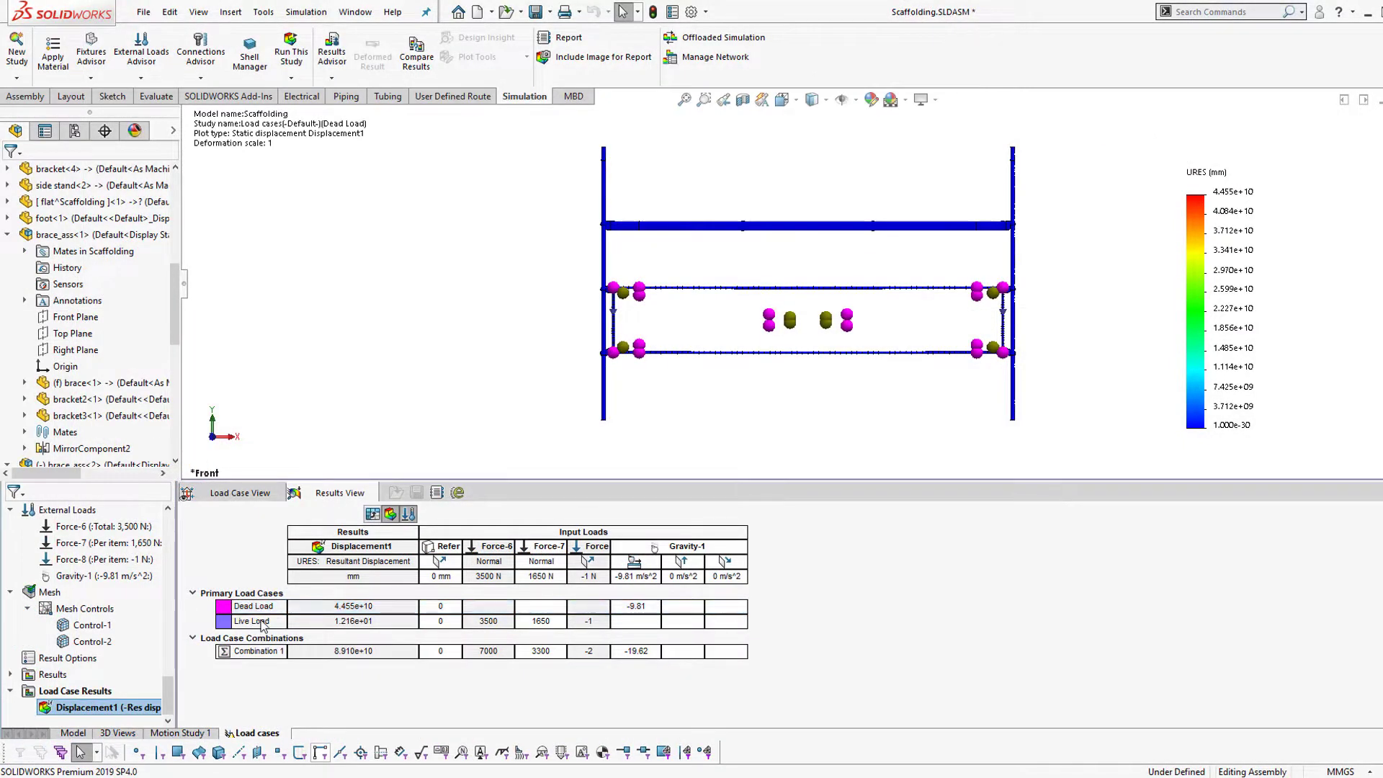
pyautogui.click(253, 652)
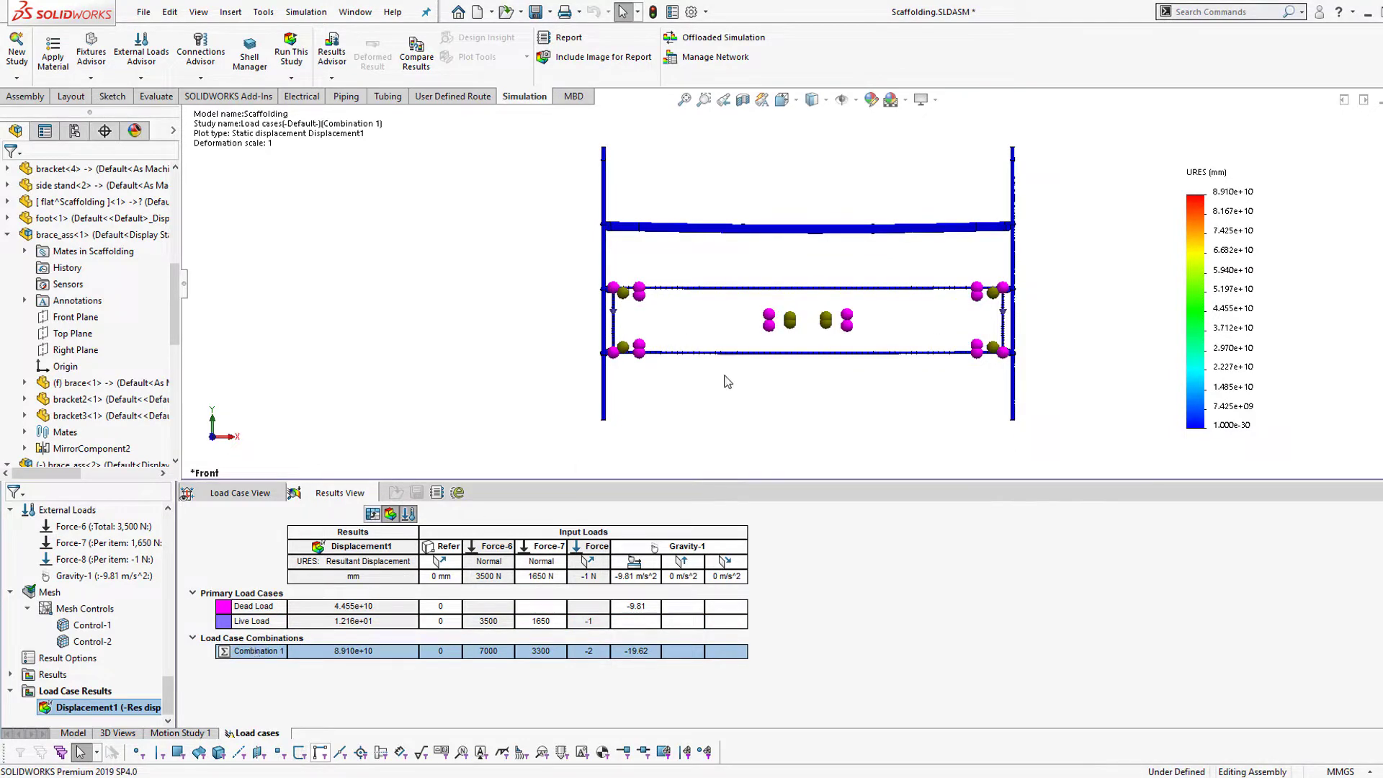
pyautogui.moveTo(1065, 308); pyautogui.dragTo(1028, 412, button='middle')
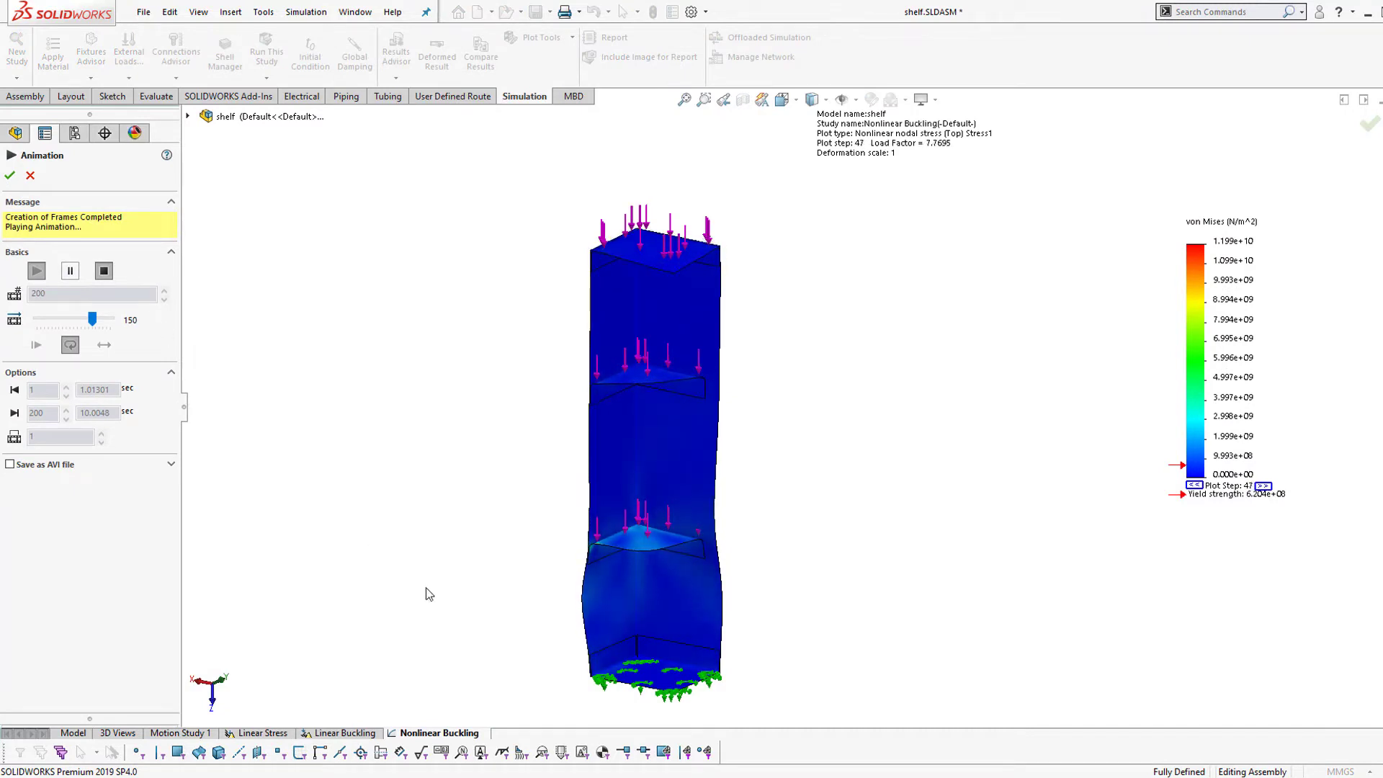
# Zoom in on the shelf column's base while the nonlinear buckling animation plays.
pyautogui.scroll(-4, 620, 616)
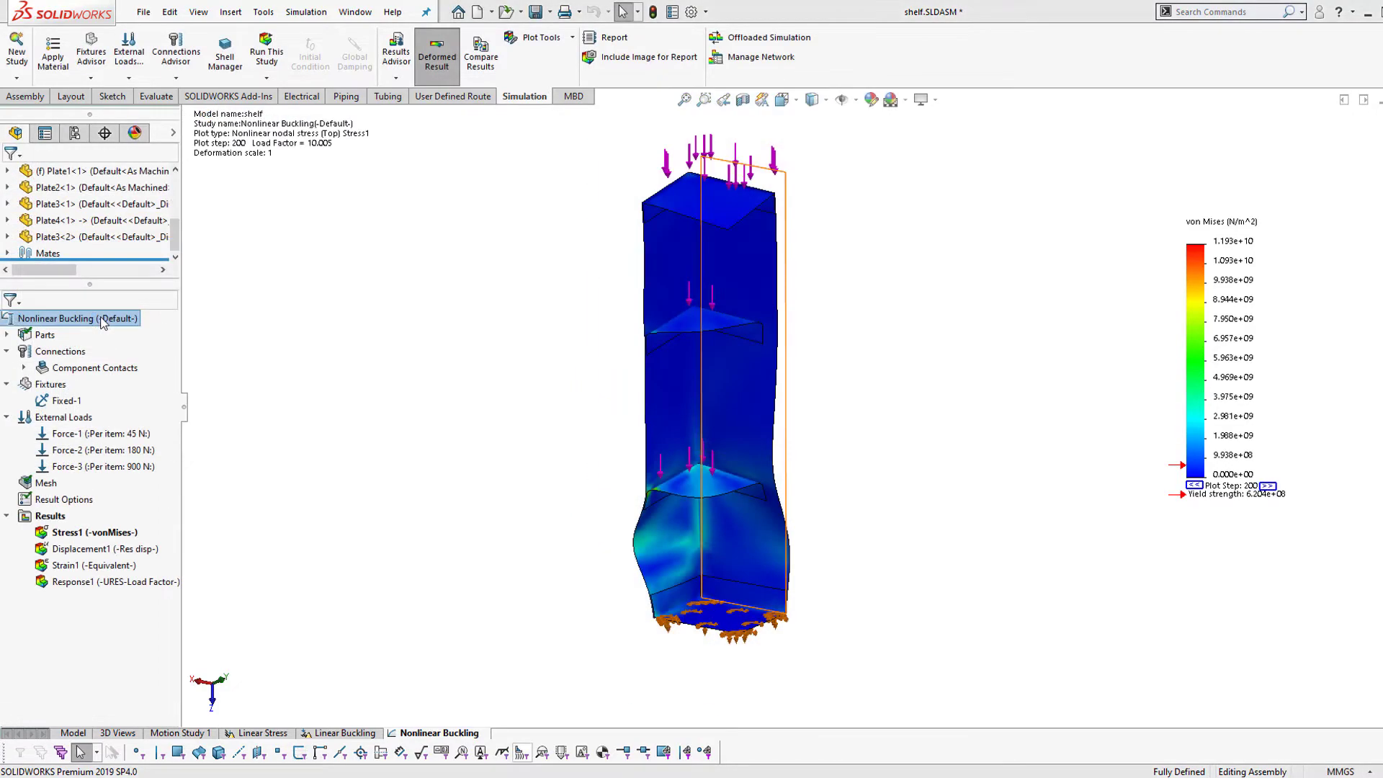
# Save all Nonlinear Buckling study plots as an eDrawings file.
pyautogui.rightClick(101, 318)
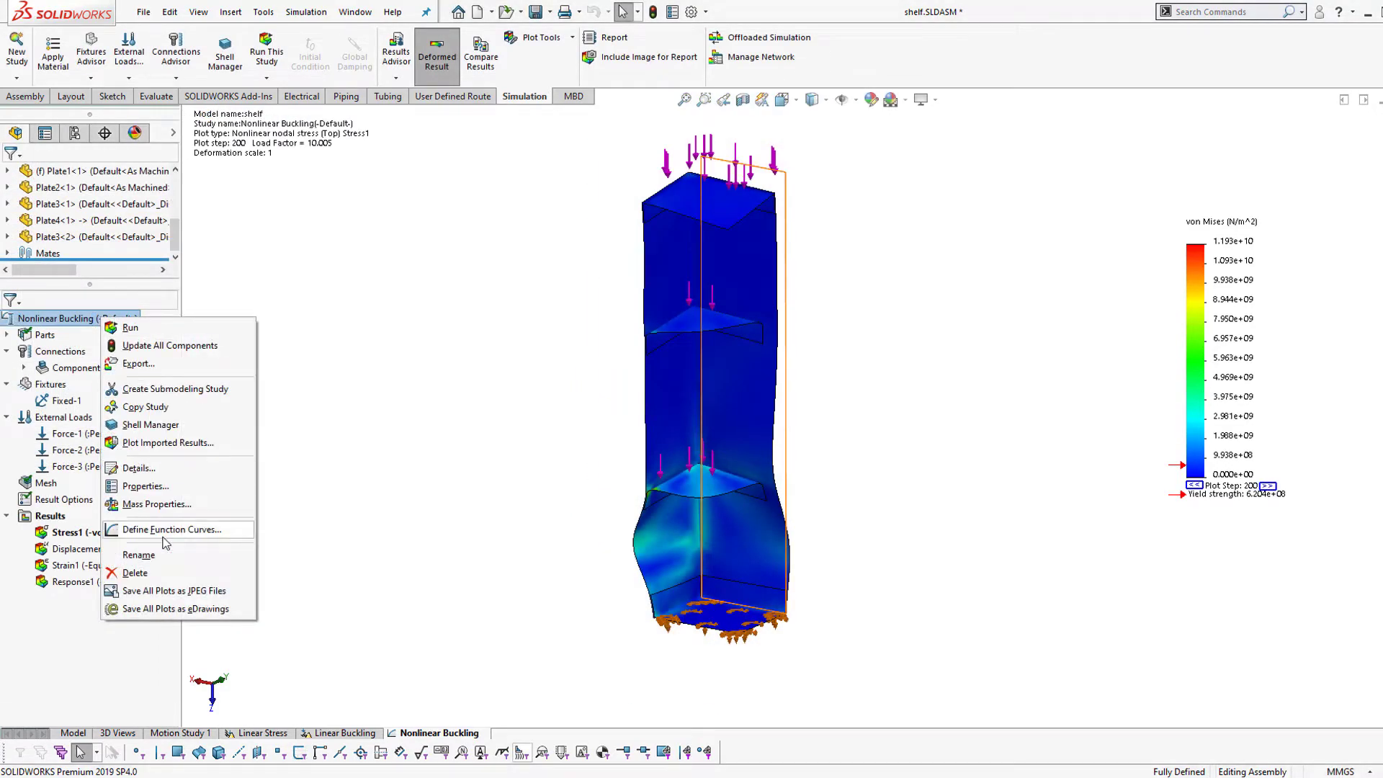
pyautogui.click(167, 609)
pyautogui.click(596, 401)
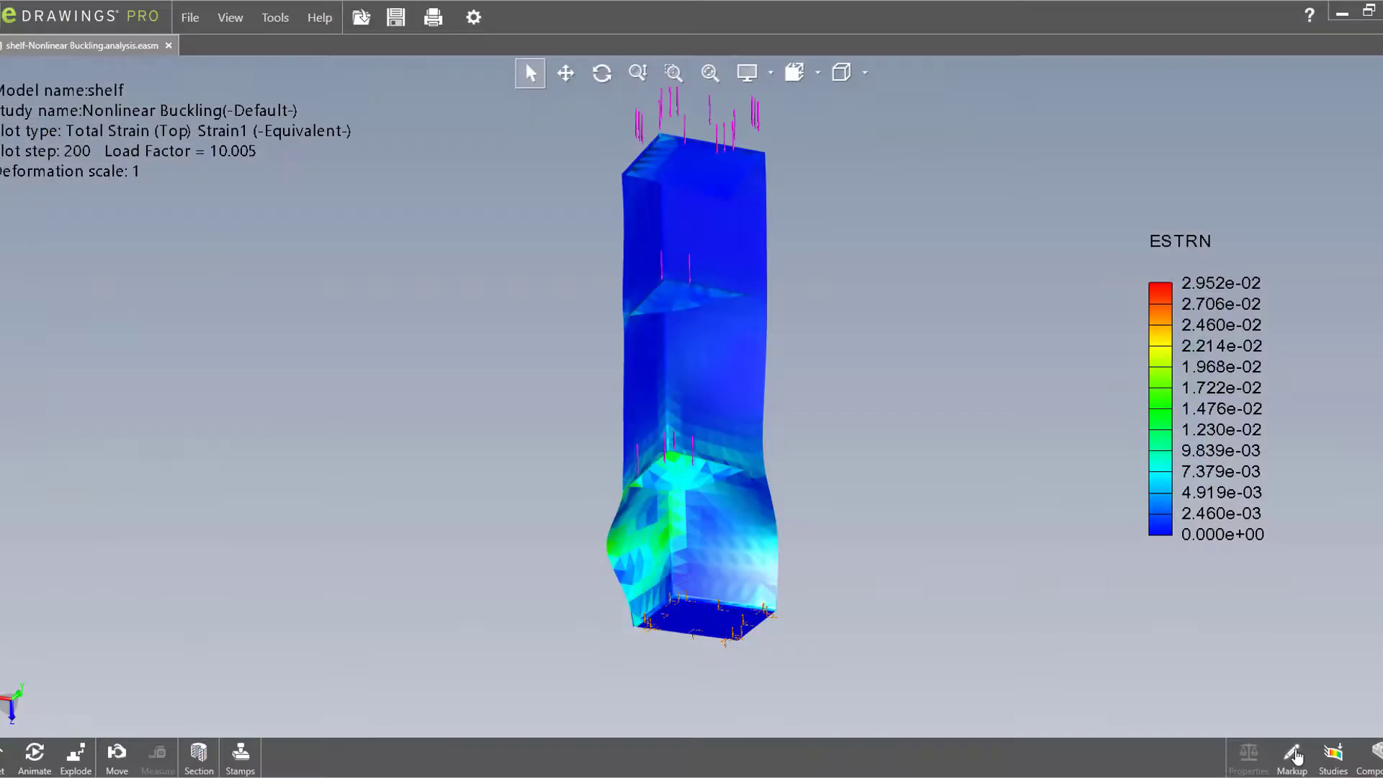
# Show the Stress1 von Mises plot in eDrawings.
pyautogui.click(1334, 755)
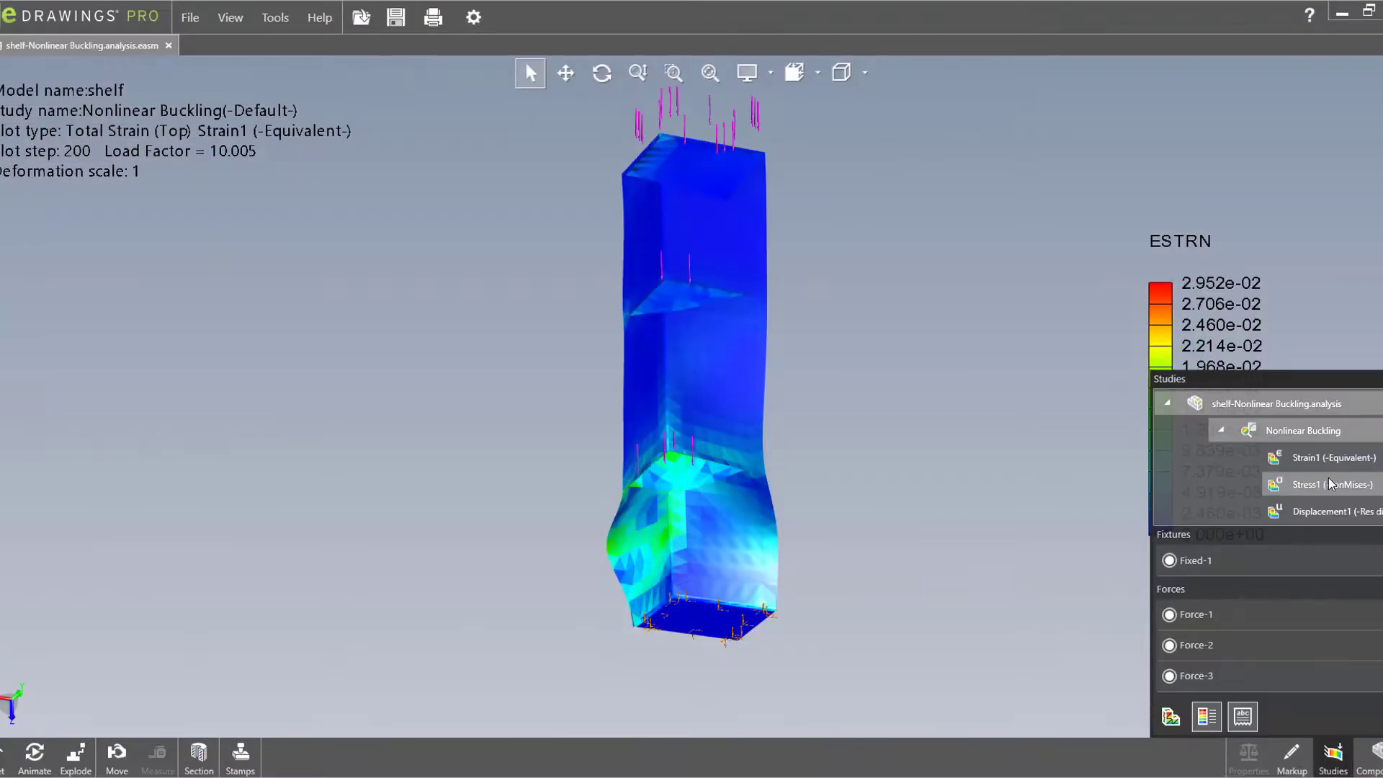
pyautogui.click(1332, 484)
pyautogui.scroll(3, 676, 455)
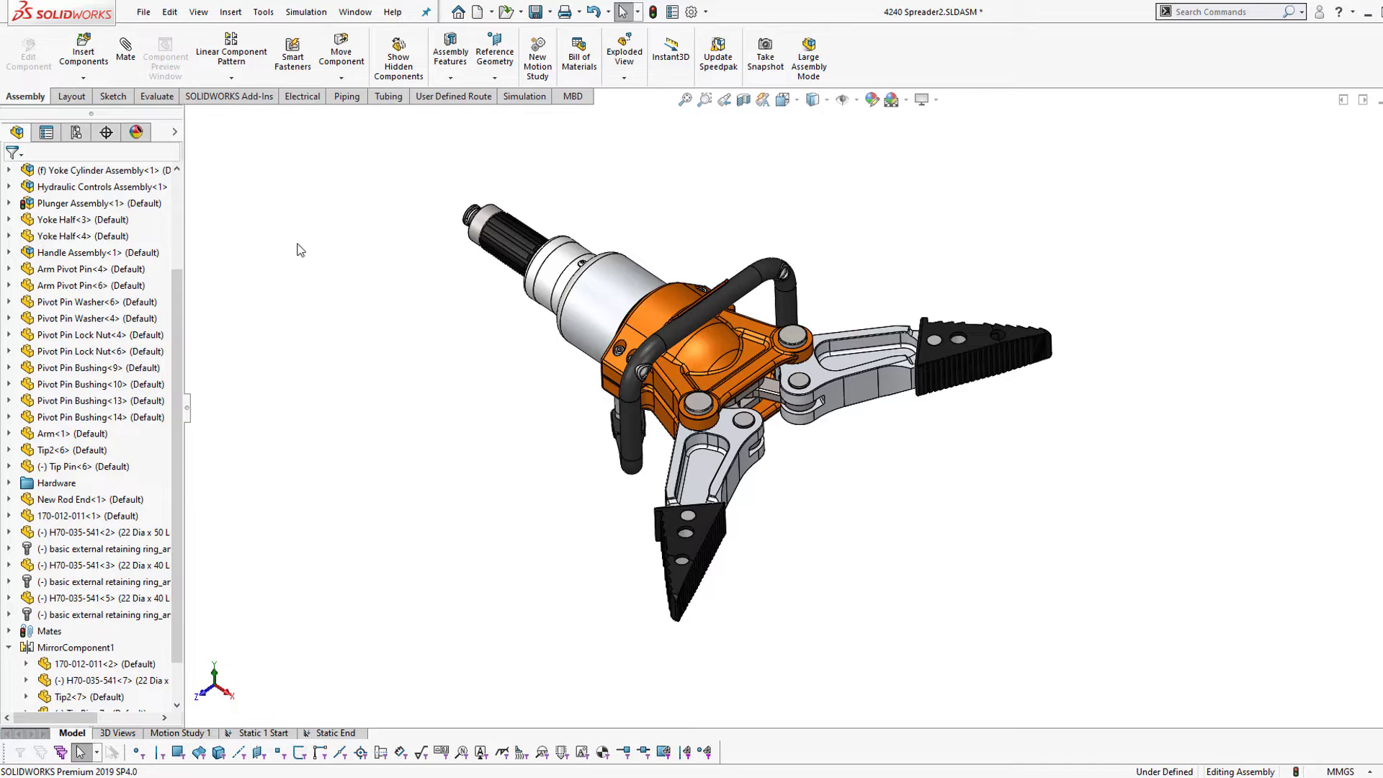
# Open the New Rod End part from the spreader assembly and create a static study.
pyautogui.moveTo(706, 447); pyautogui.dragTo(846, 508)
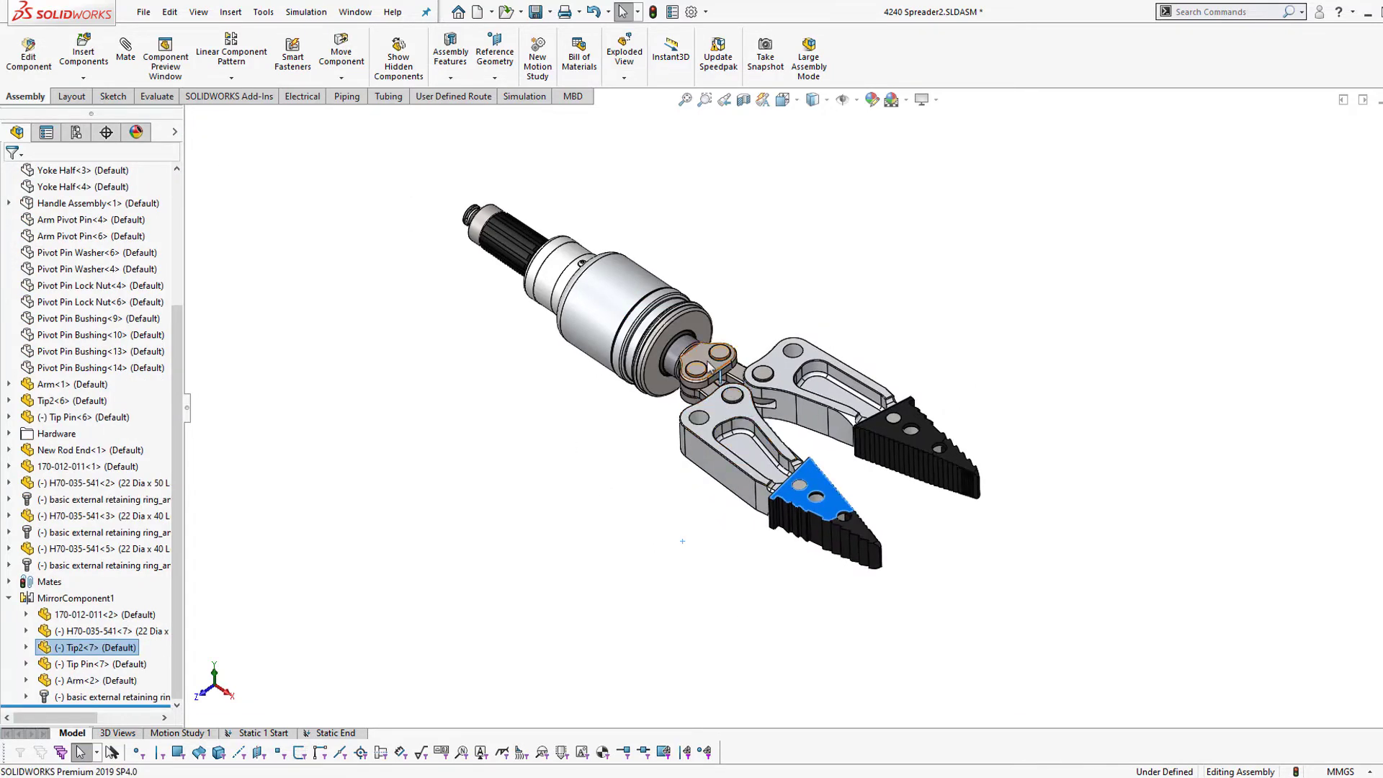
pyautogui.click(703, 375)
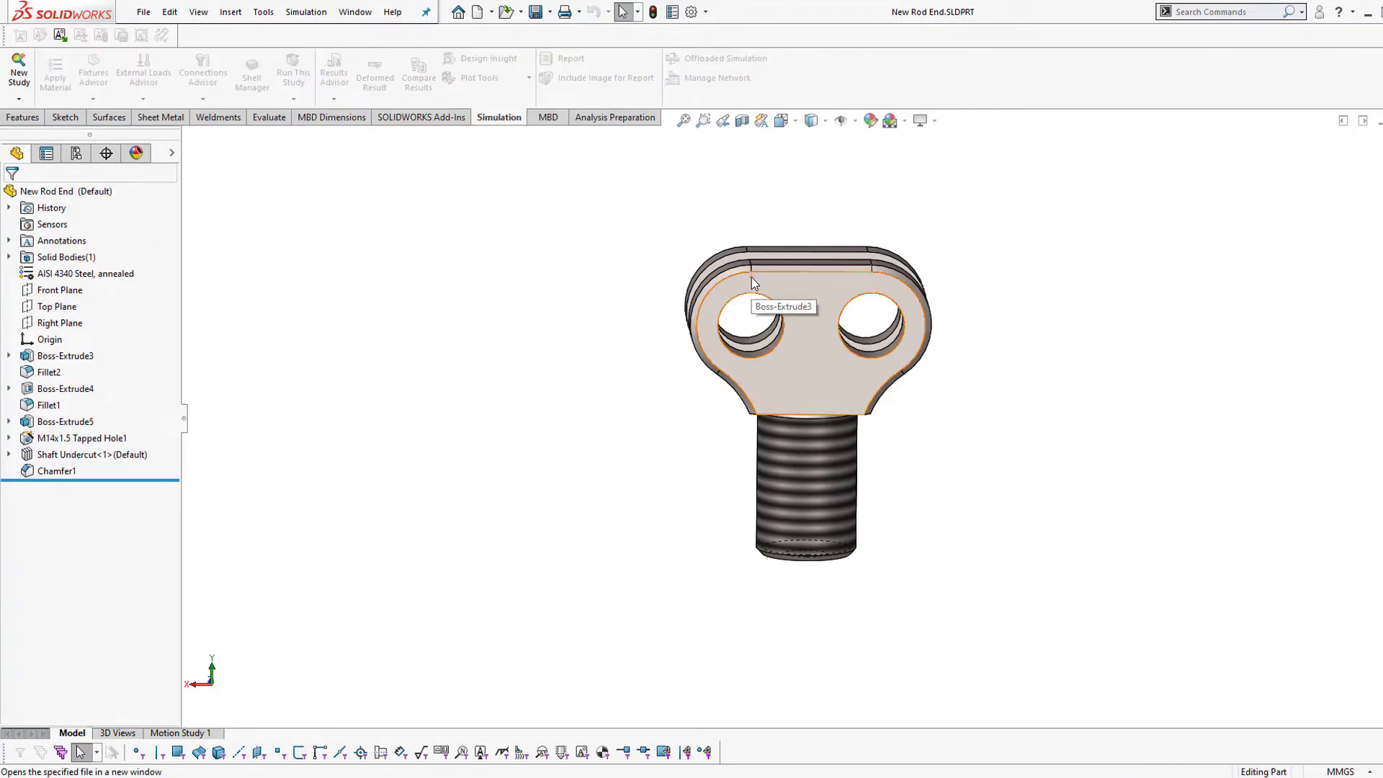
pyautogui.click(9, 72)
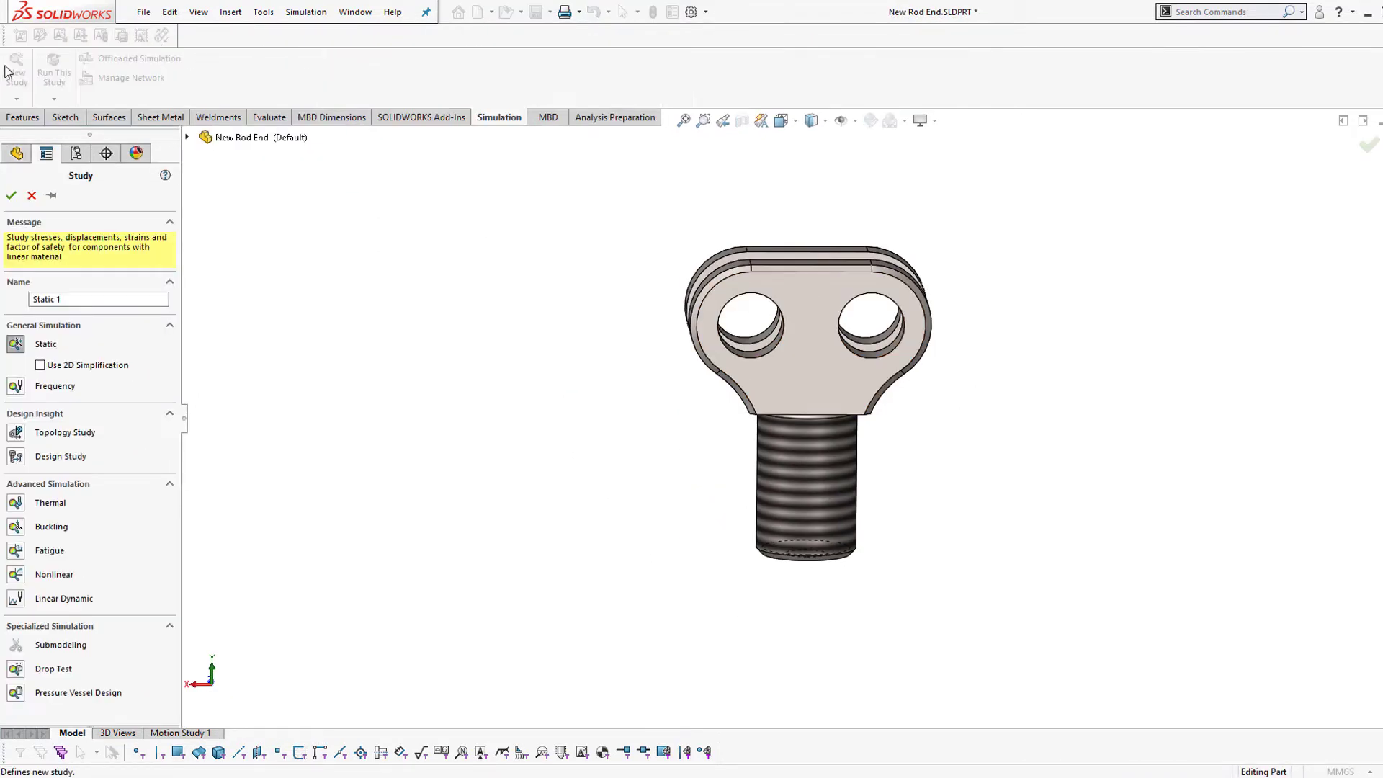
pyautogui.click(10, 194)
# Add an On Cylindrical Faces fixture on the rod end's four hole faces.
pyautogui.rightClick(44, 380)
pyautogui.click(101, 431)
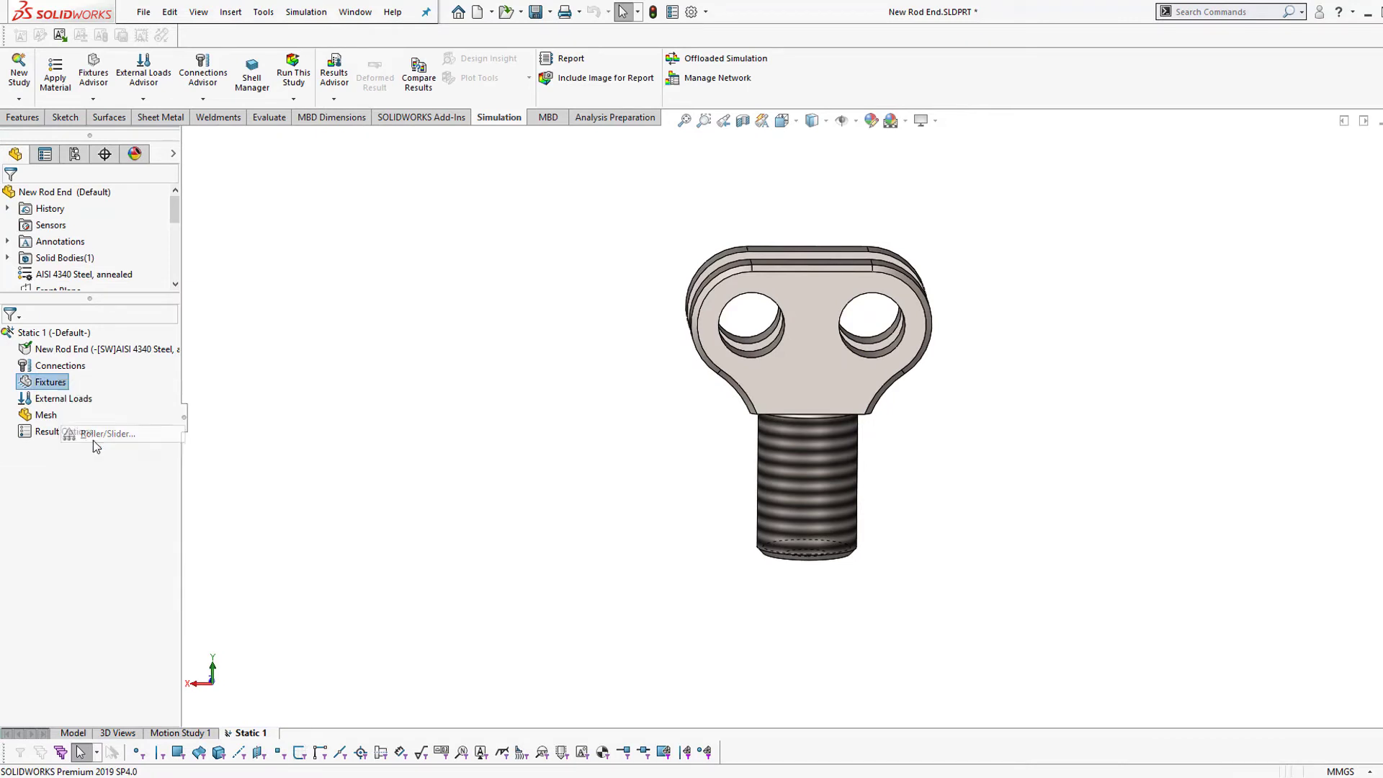
pyautogui.moveTo(591, 366); pyautogui.dragTo(548, 338, button='middle')
pyautogui.click(587, 339)
pyautogui.click(39, 532)
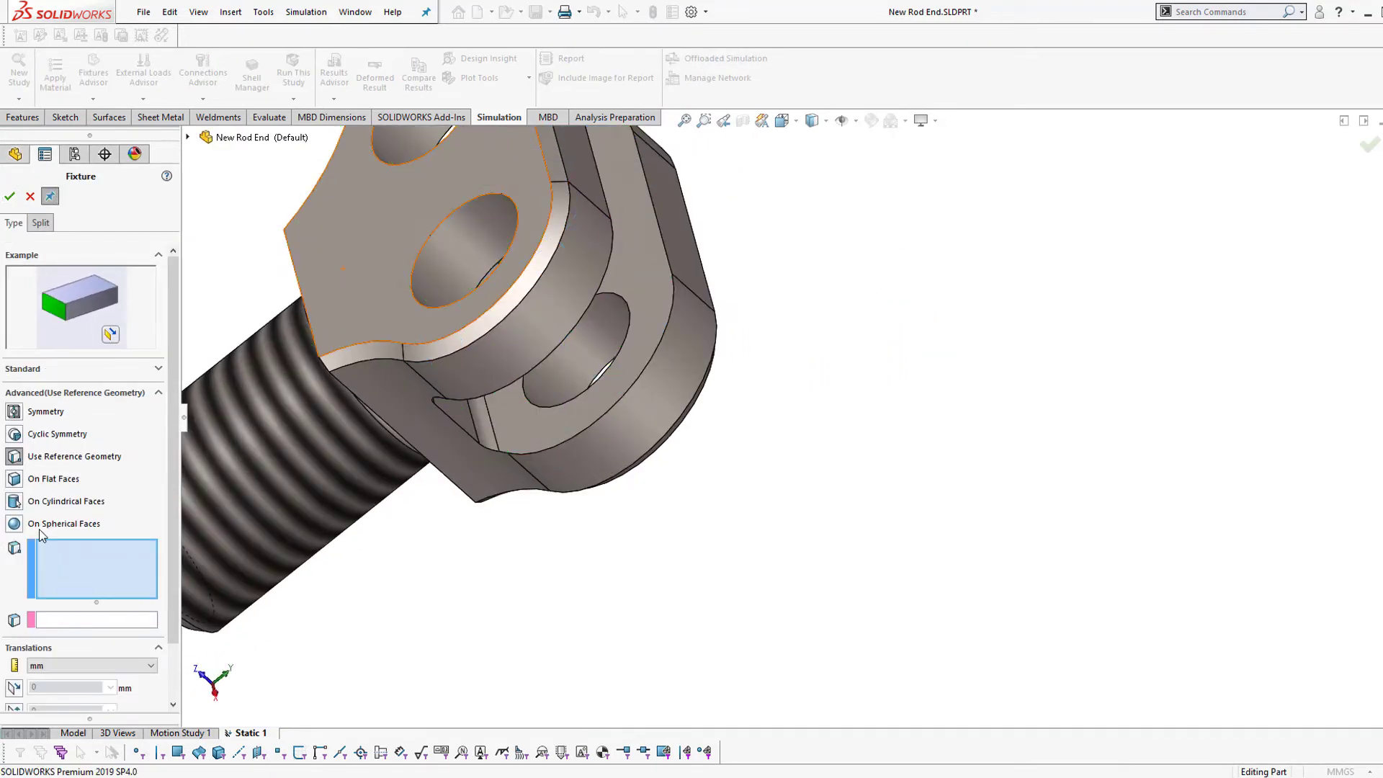
pyautogui.click(394, 163)
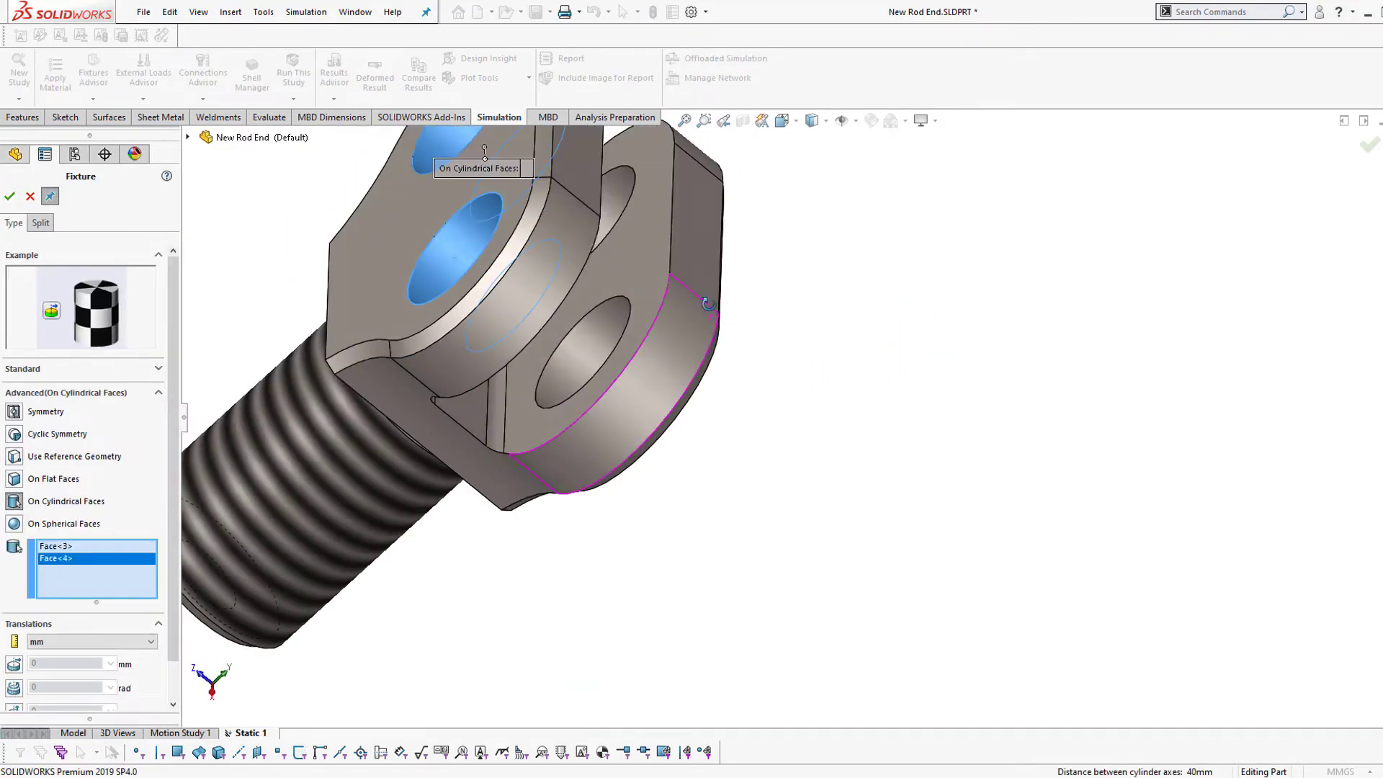
pyautogui.click(616, 191)
pyautogui.click(579, 356)
pyautogui.click(613, 325)
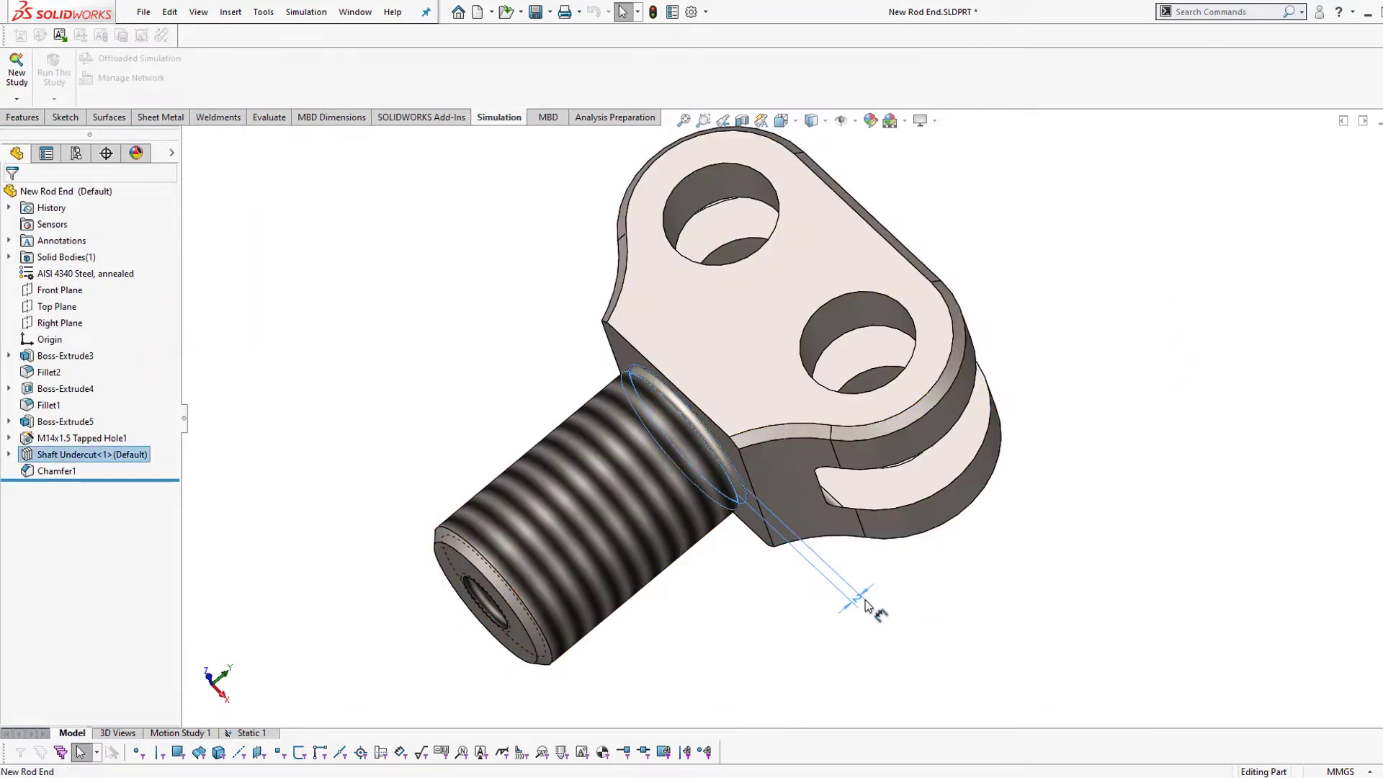
# Change the shaft undercut Width dimension, rebuild, and view the Static 1 von Mises stress.
pyautogui.doubleClick(862, 600)
pyautogui.press('Return')
pyautogui.press('Escape')
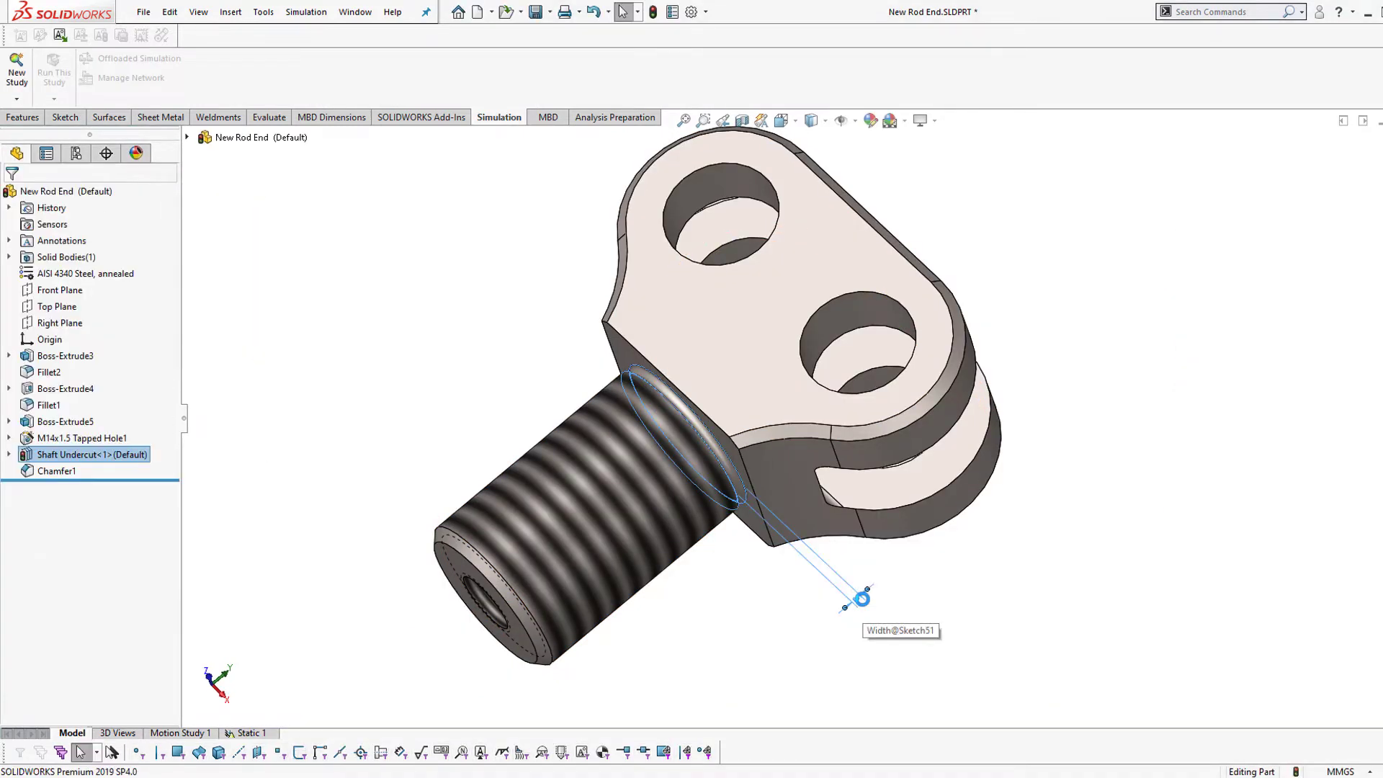
pyautogui.click(251, 732)
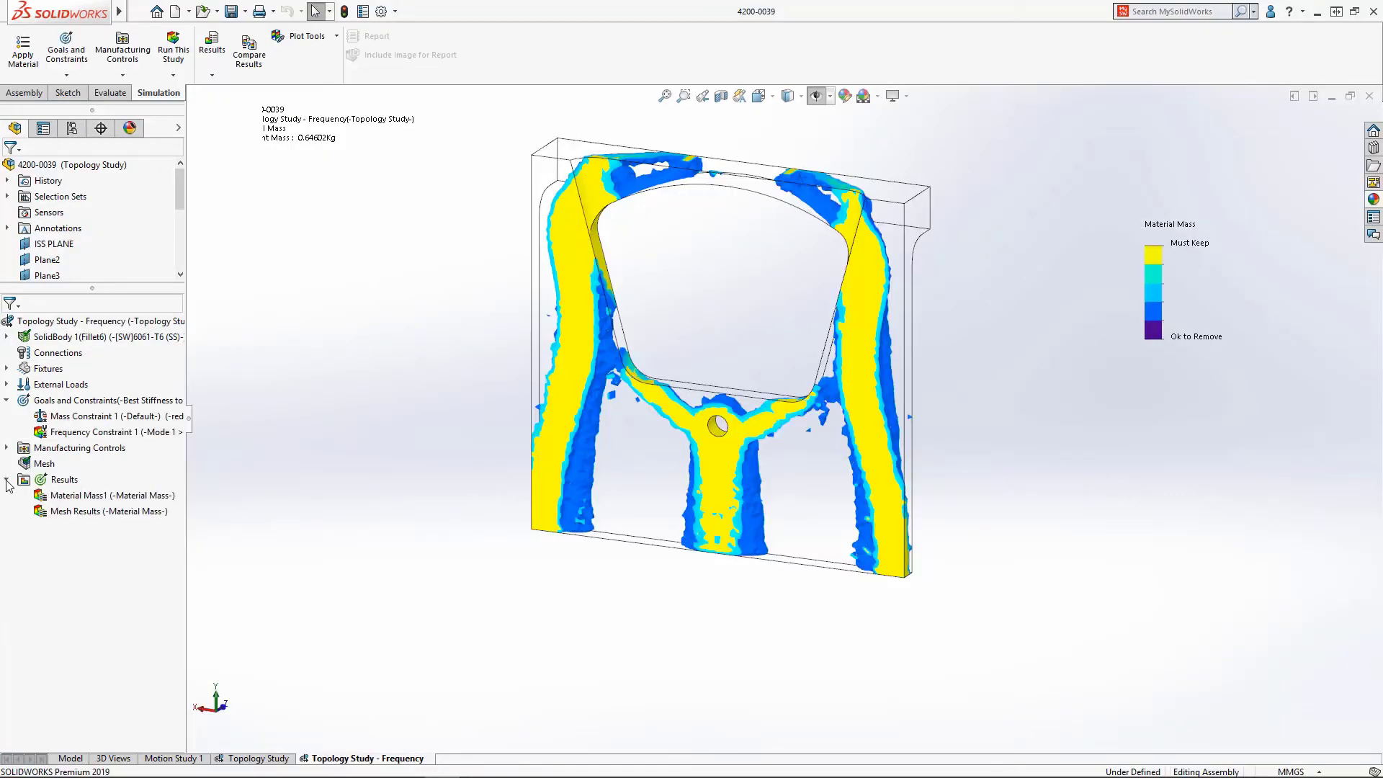
# Compare Material Mass1 across all studies in this configuration and orbit the split views.
pyautogui.rightClick(44, 497)
pyautogui.click(101, 643)
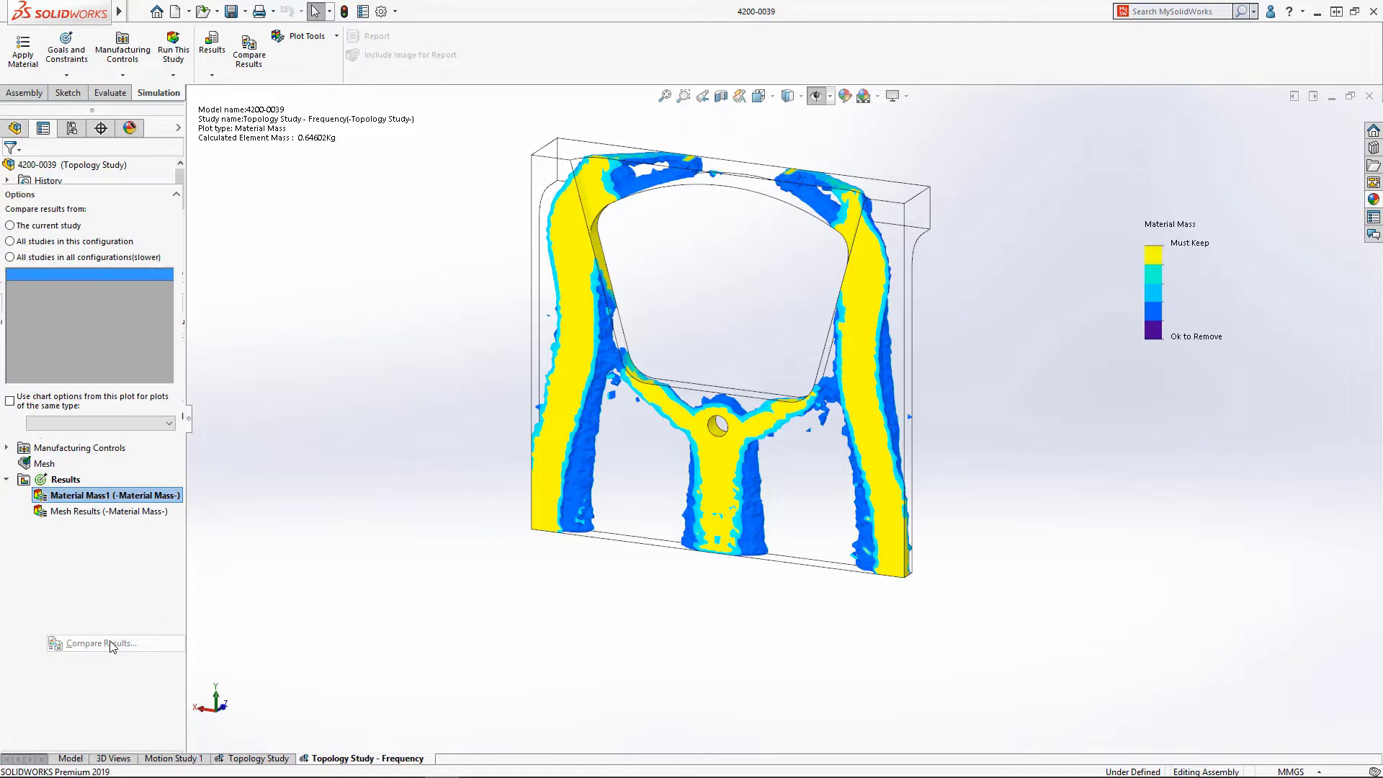
pyautogui.click(10, 280)
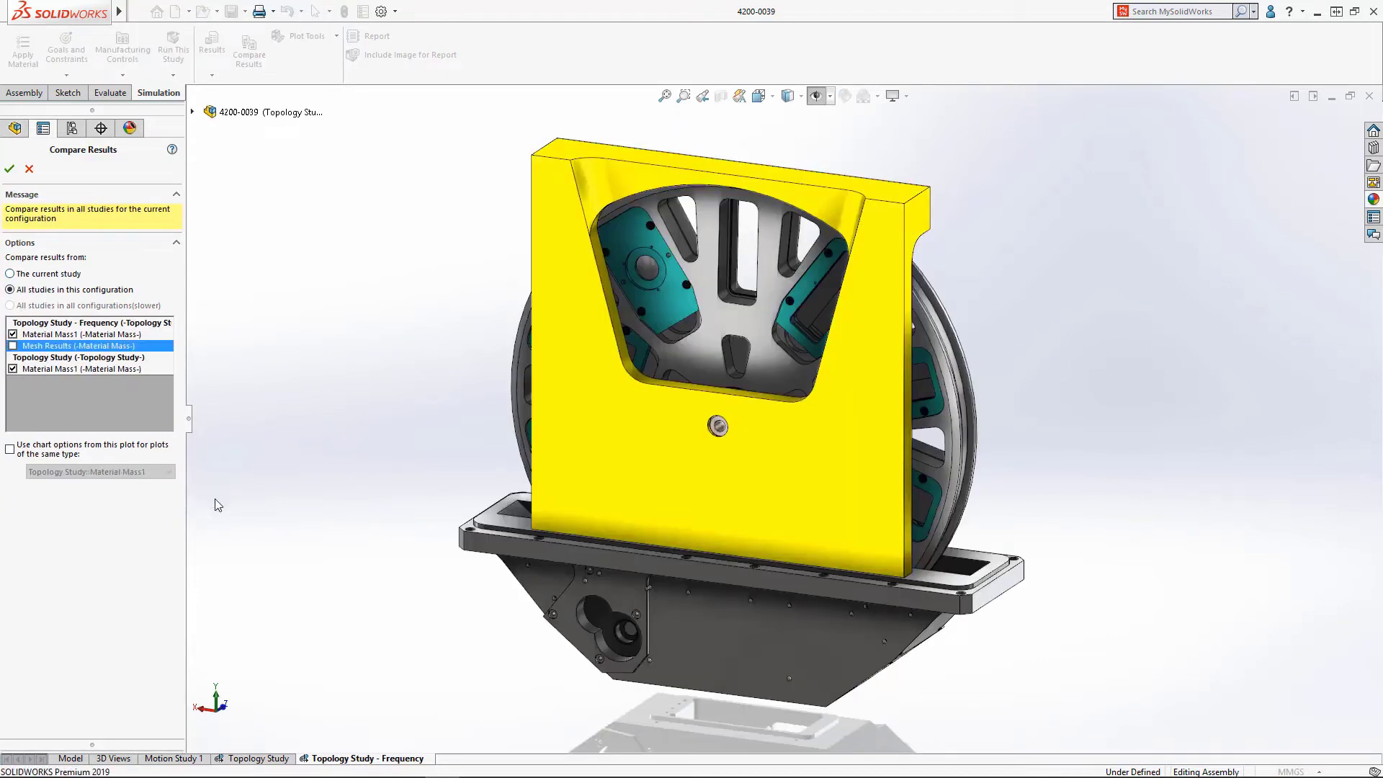
pyautogui.press('Return')
pyautogui.moveTo(330, 530); pyautogui.dragTo(610, 579, button='middle')
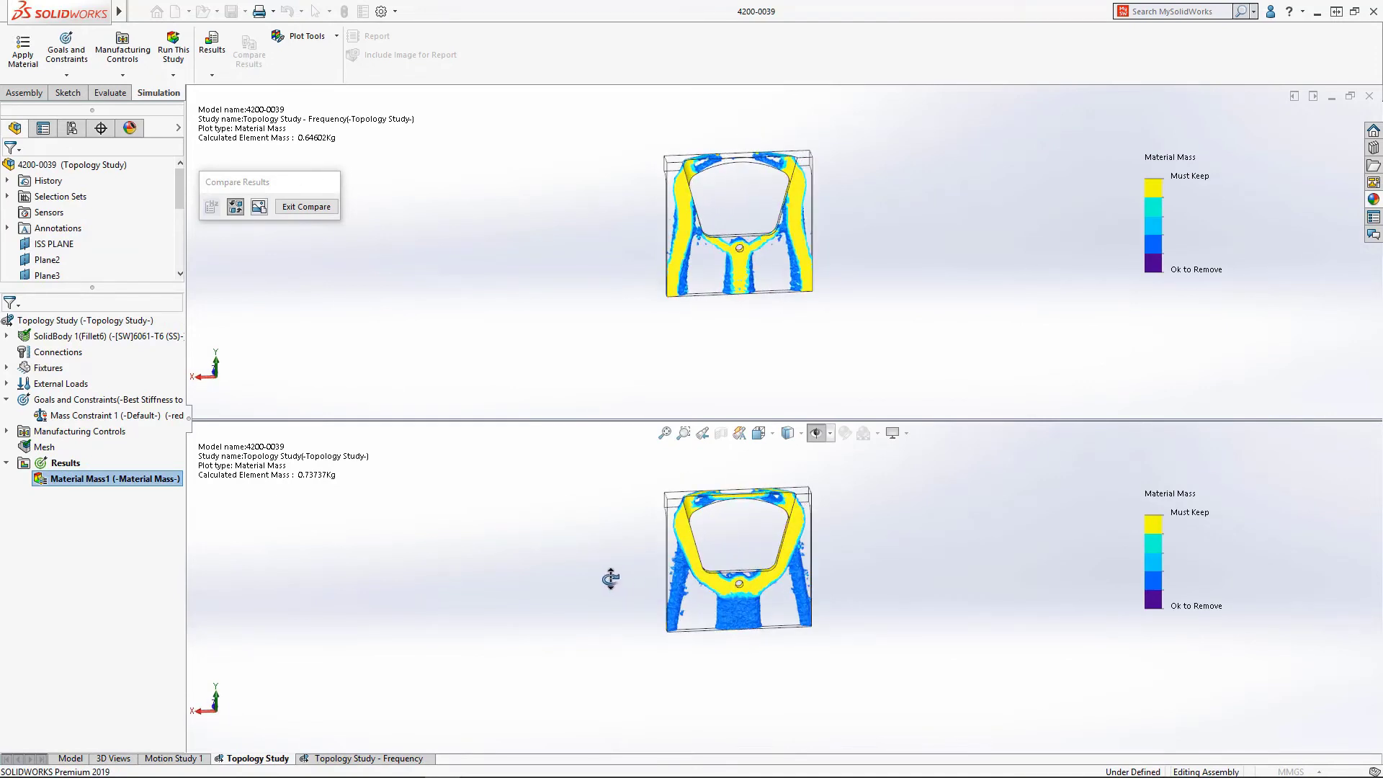